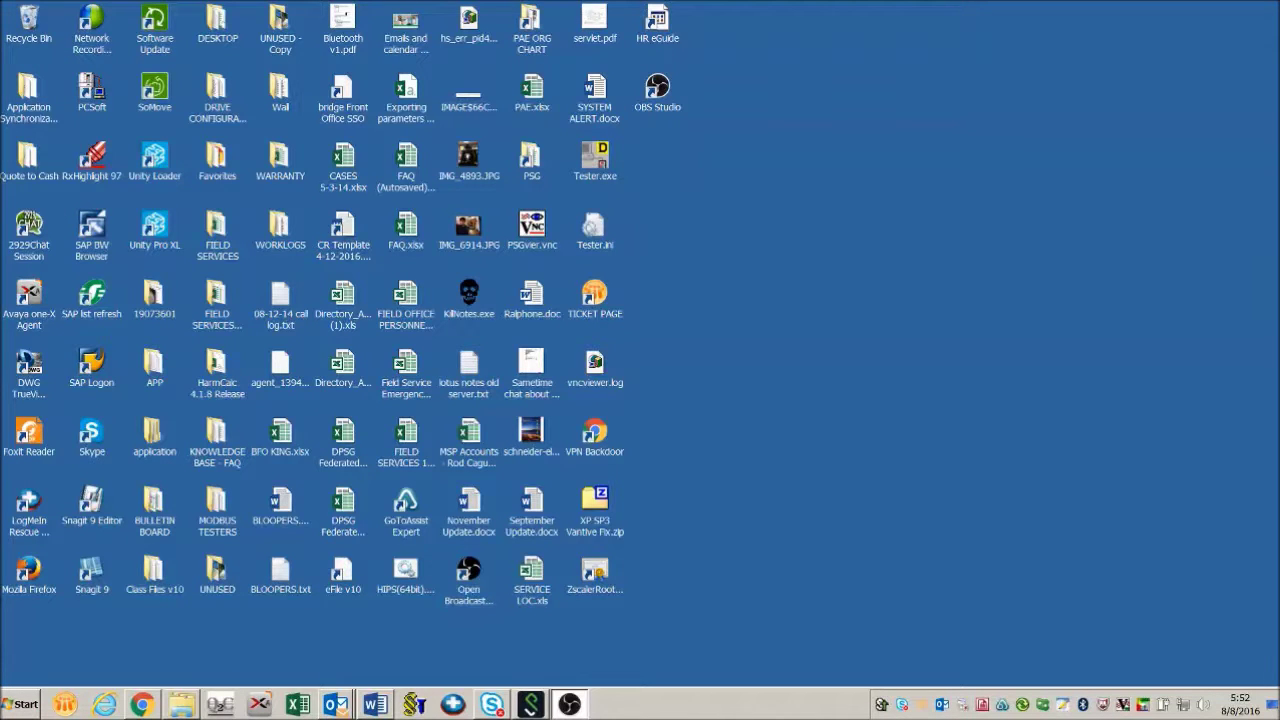
- Launch SoMove 2.5 from the Start menu and bring up its Open configuration dialog
{"action": "left_click", "coordinate": [12, 708]}
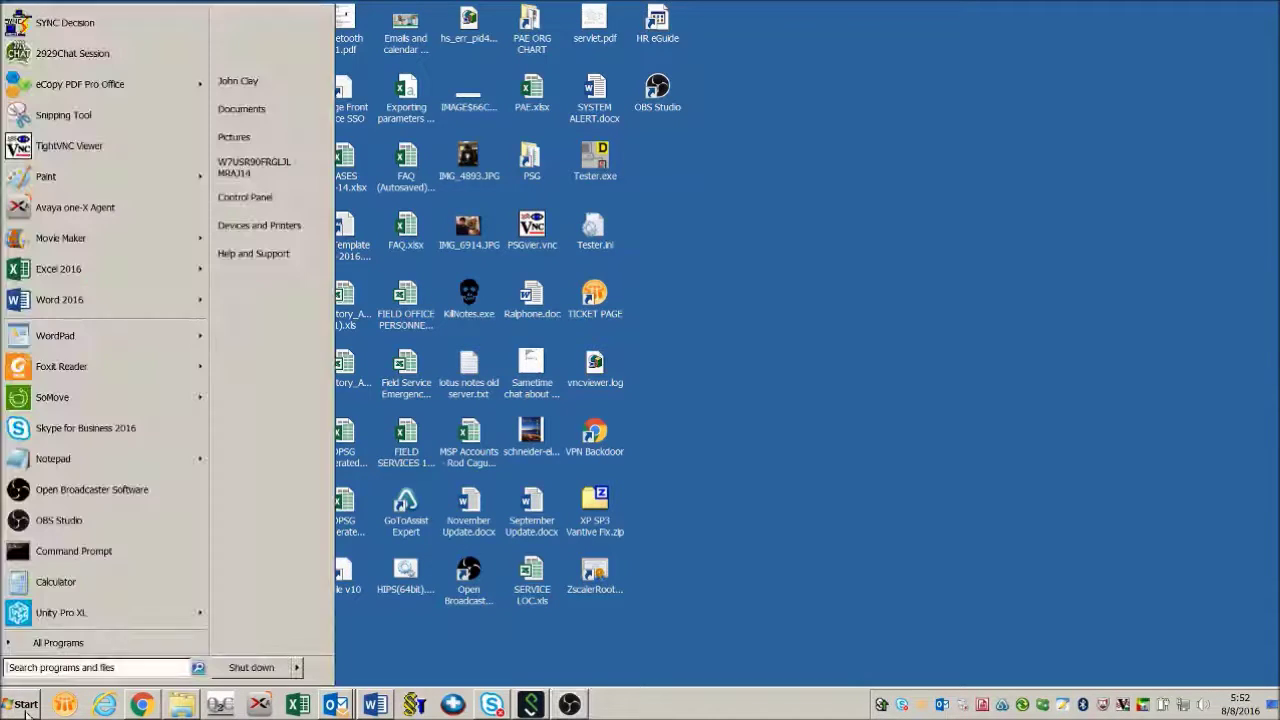
{"action": "left_click", "coordinate": [44, 403]}
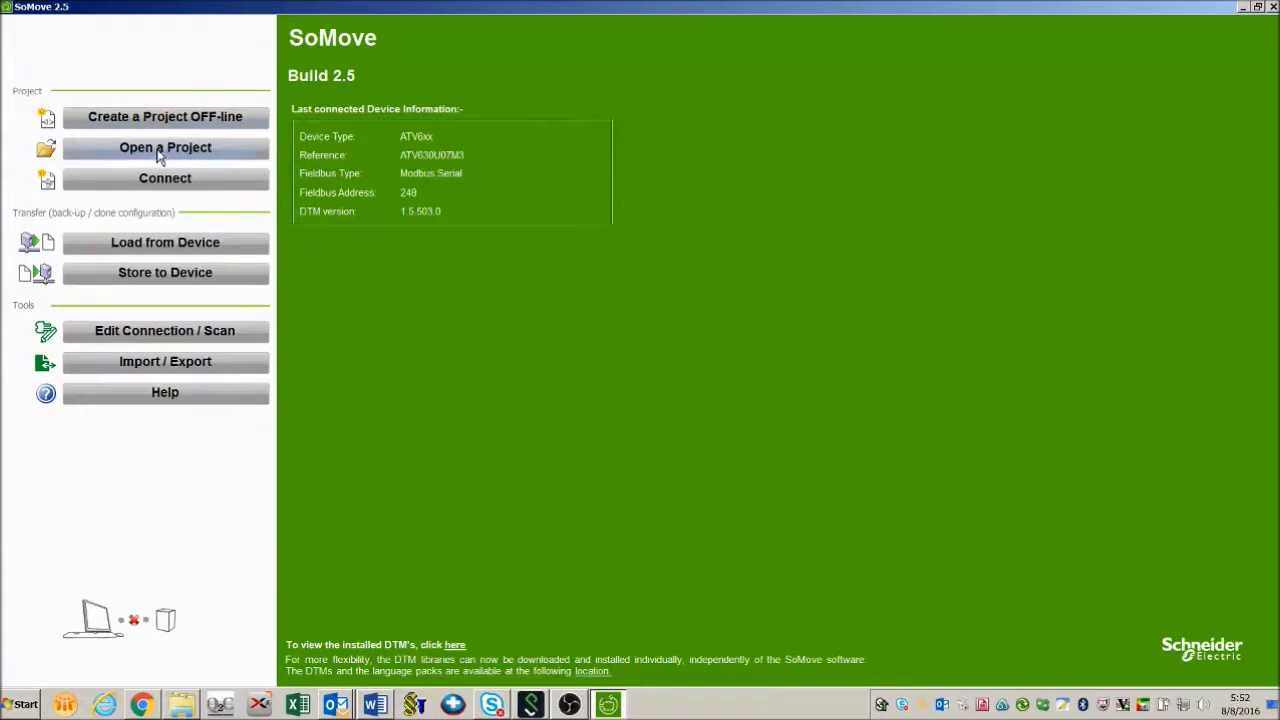
{"action": "left_click", "coordinate": [160, 150]}
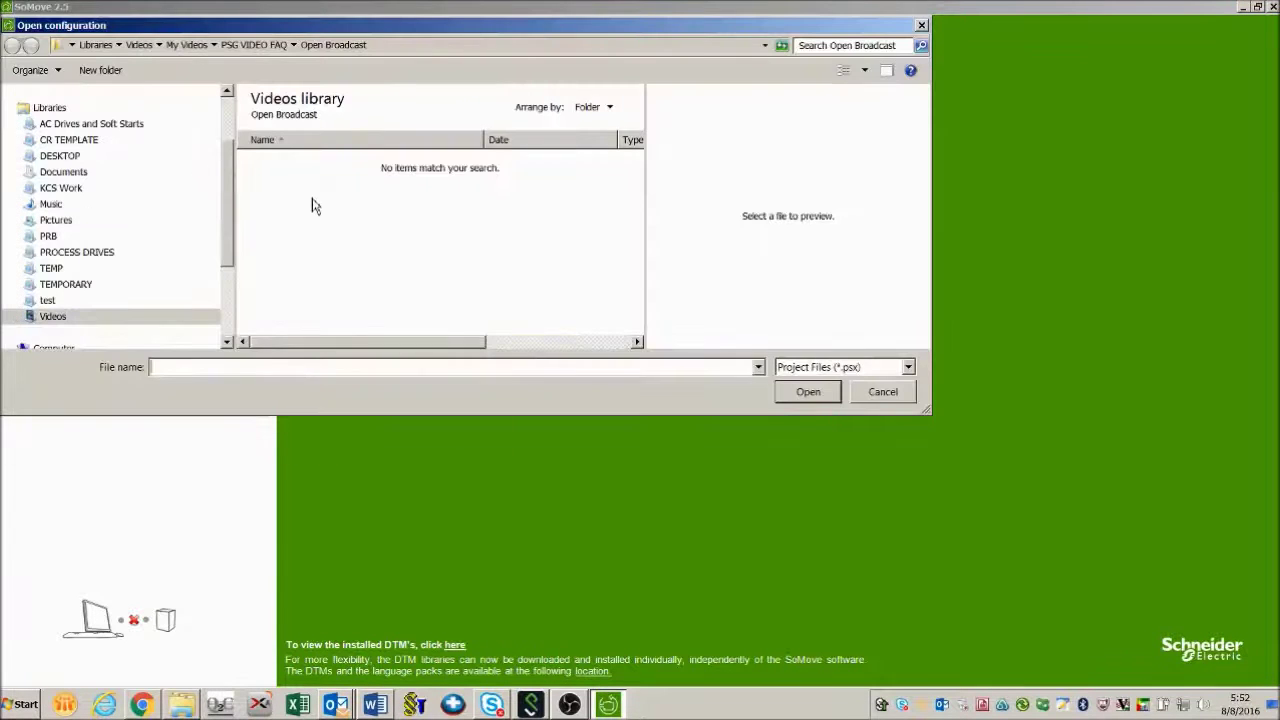
- Open the ATV61 - DESK 45 ACC.psx project from My Documents > SOMOVE FILES
{"action": "left_click", "coordinate": [17, 172]}
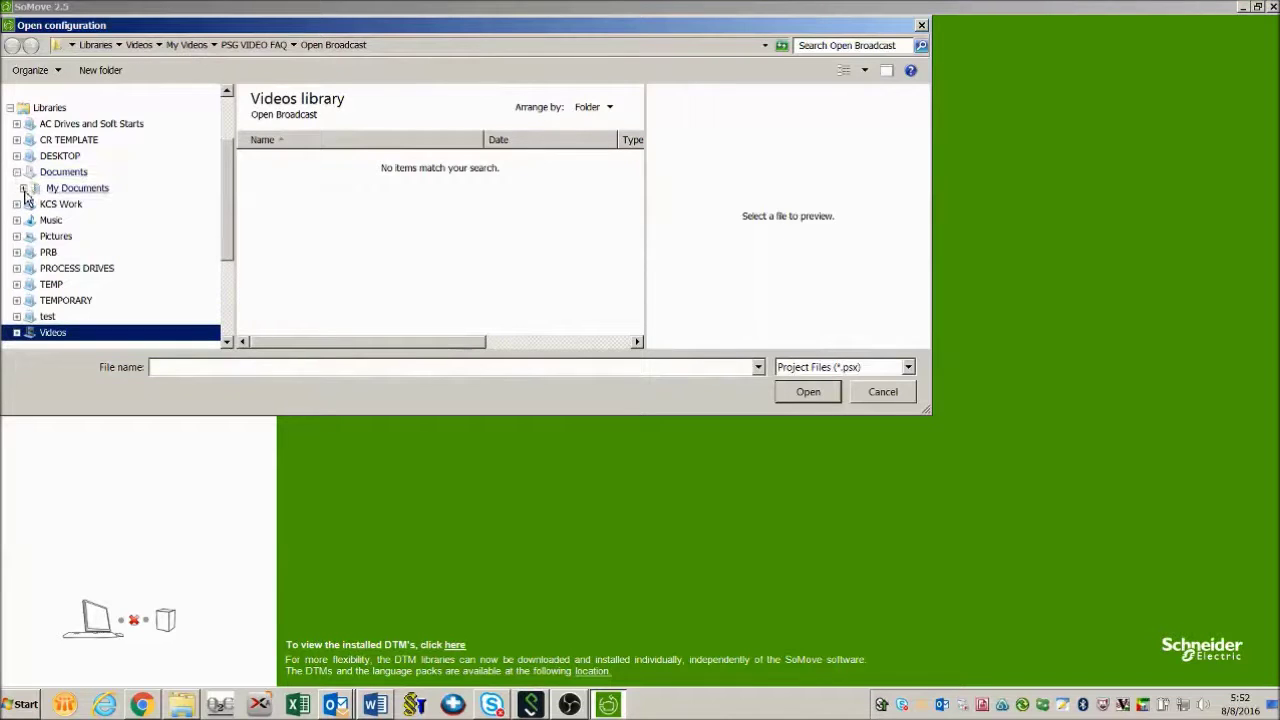
{"action": "left_click", "coordinate": [24, 188]}
{"action": "left_click_drag", "start_coordinate": [228, 120], "coordinate": [238, 293]}
{"action": "left_click", "coordinate": [90, 285]}
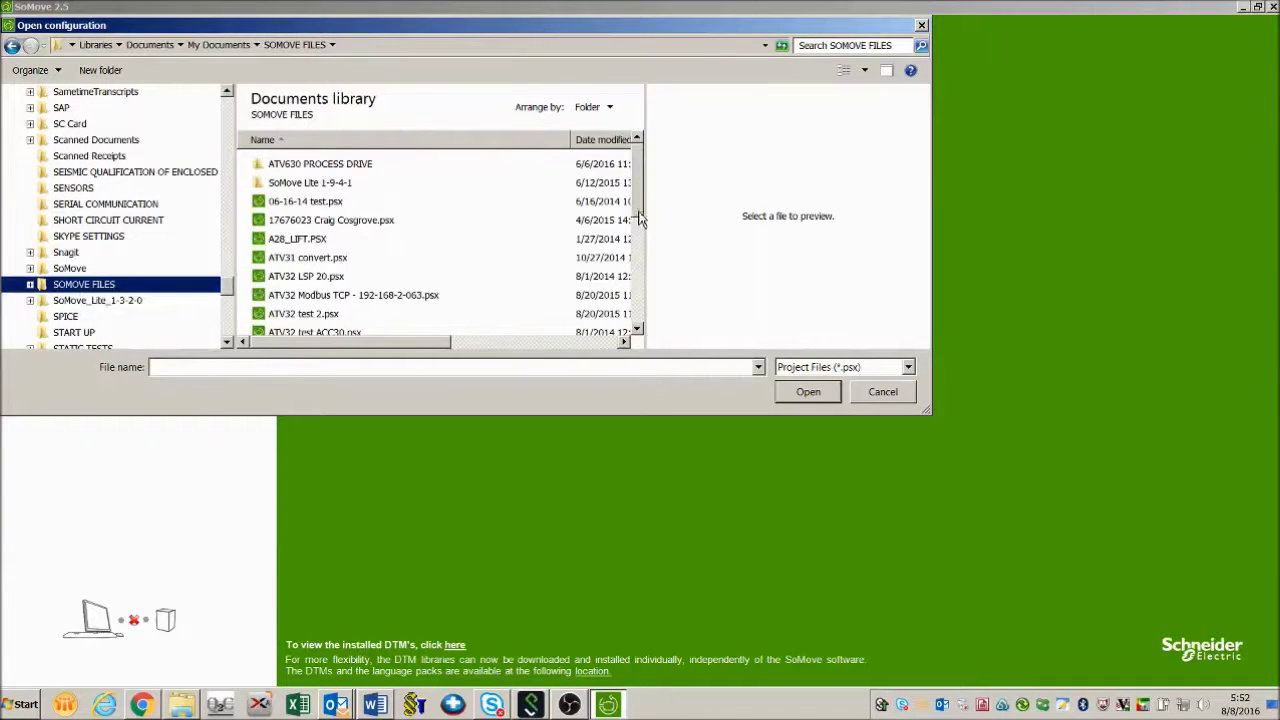
{"action": "left_click_drag", "start_coordinate": [642, 210], "coordinate": [646, 281]}
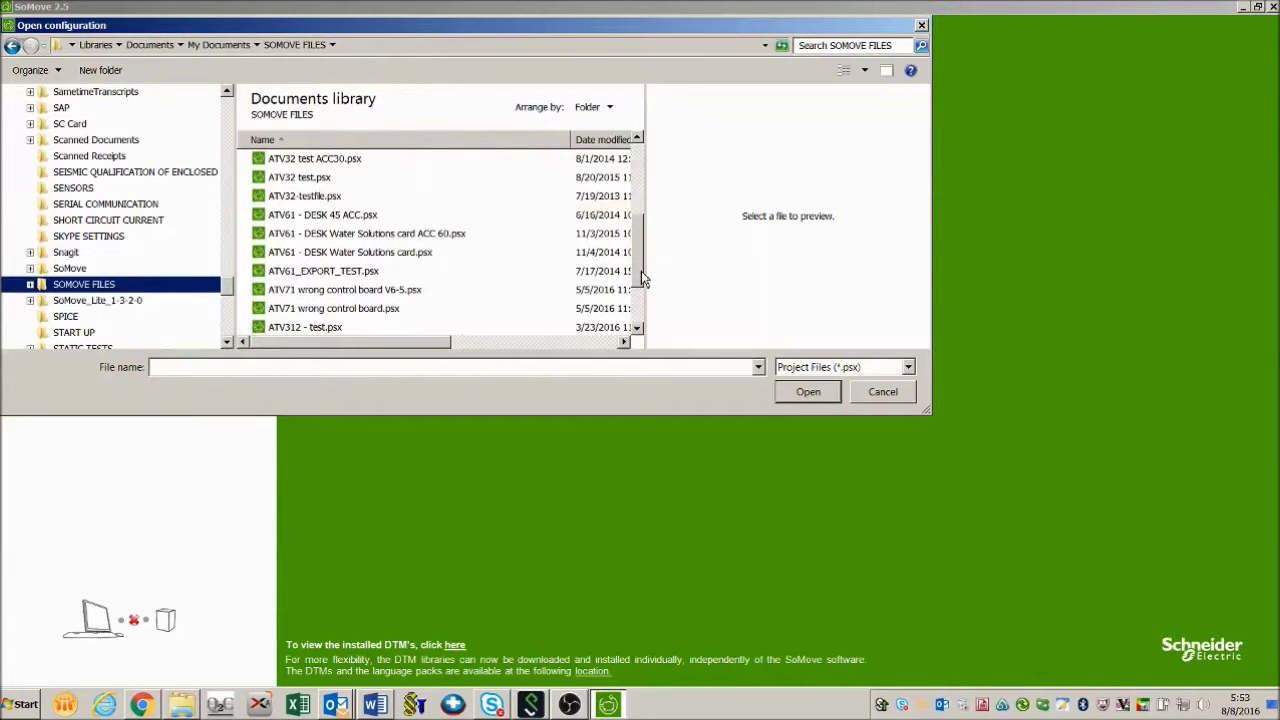
{"action": "left_click", "coordinate": [340, 219]}
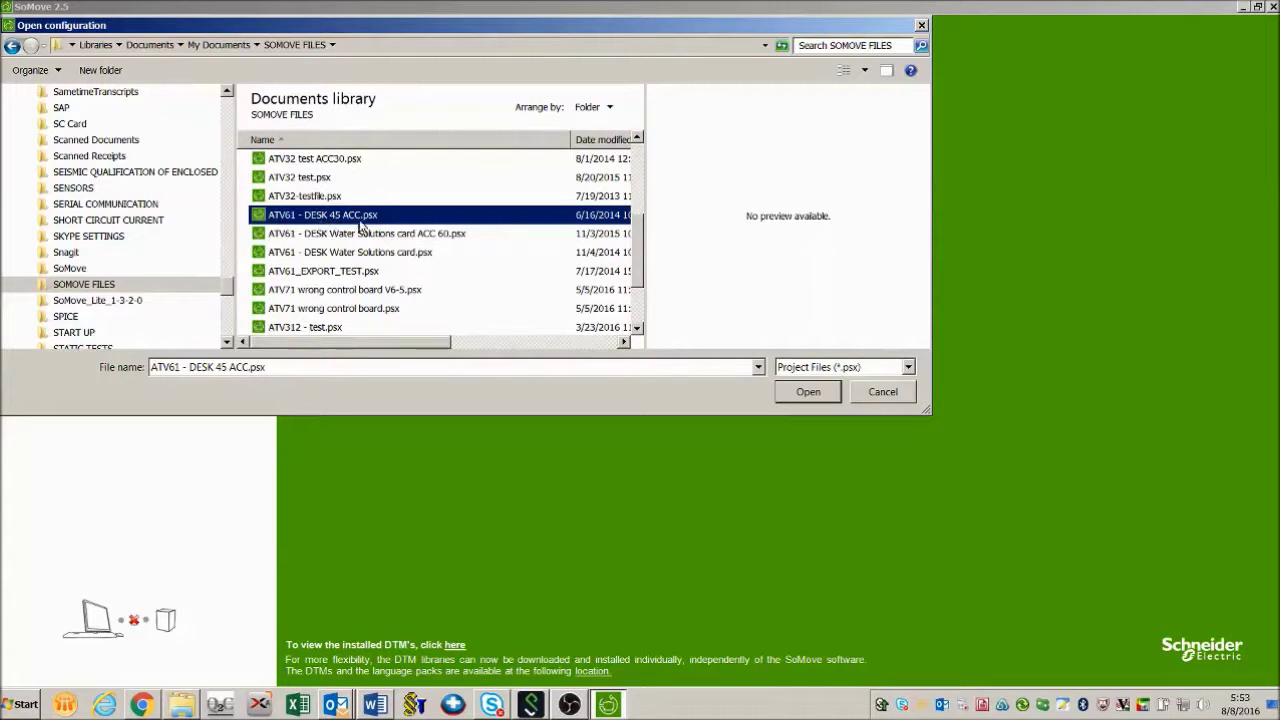
{"action": "left_click", "coordinate": [808, 393]}
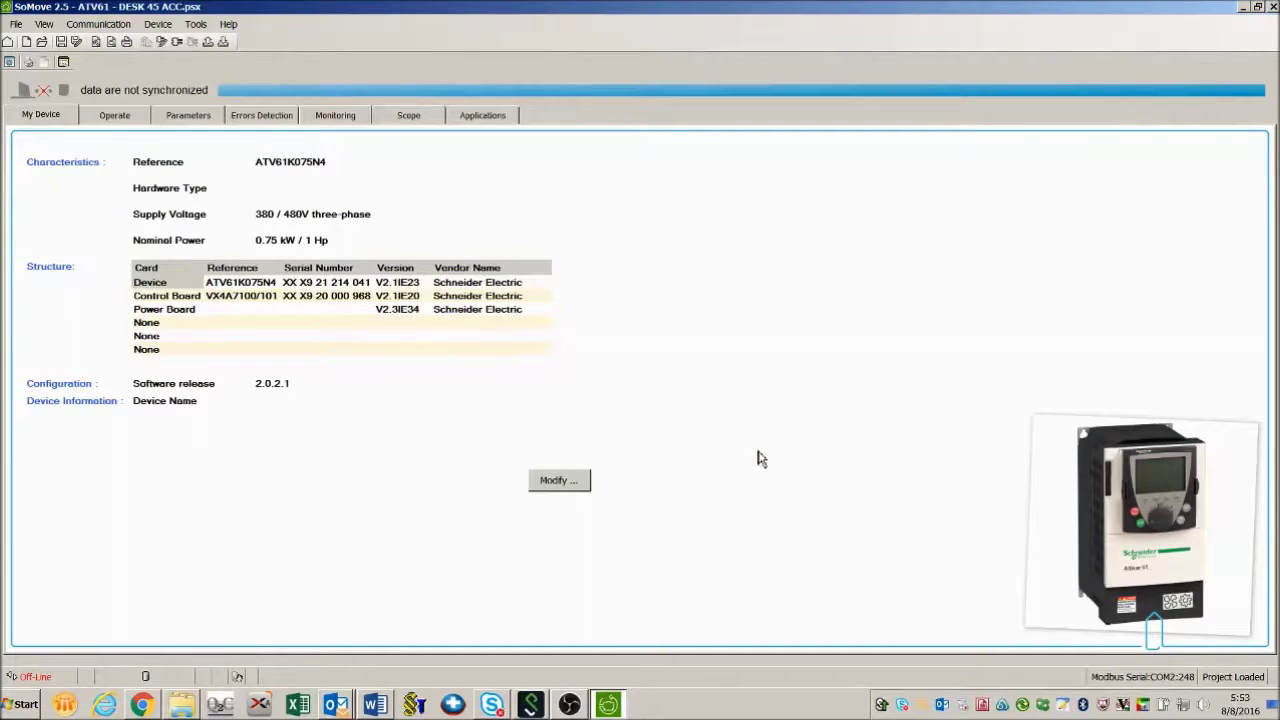
- Show the drive's conf.0 parameter grid with current, default, min and max values
{"action": "left_click", "coordinate": [182, 120]}
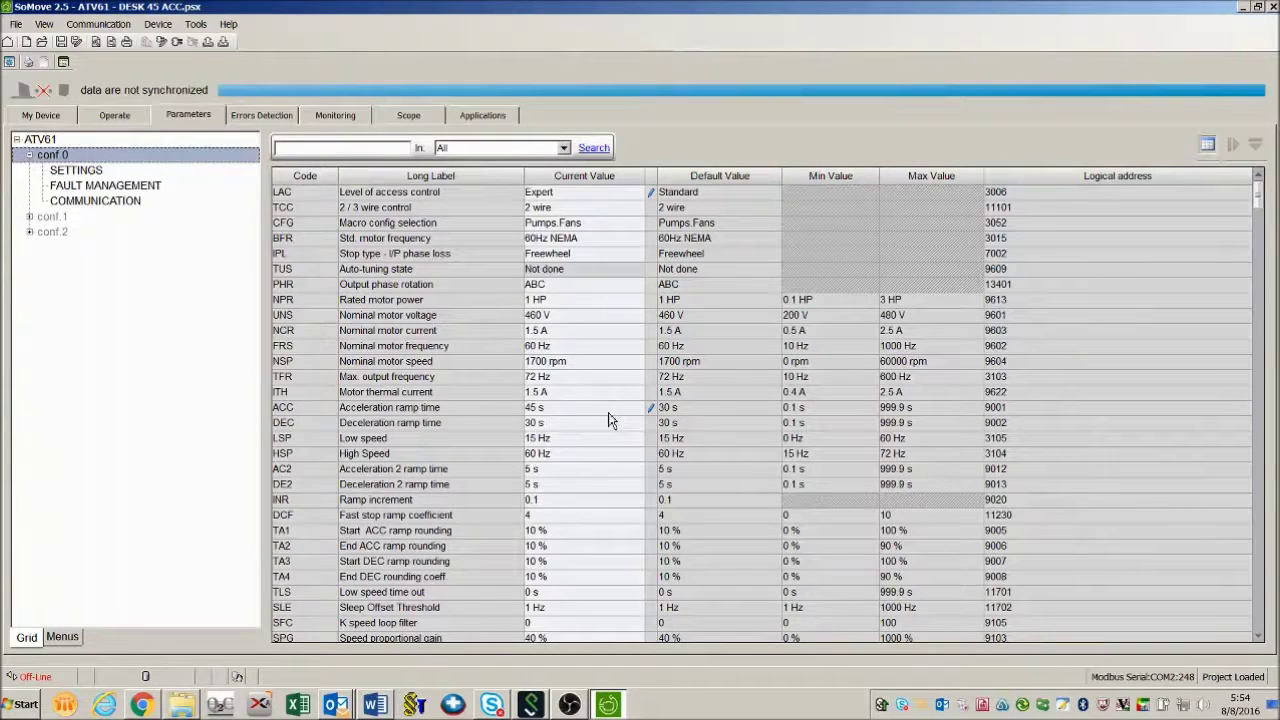
{"action": "left_click", "coordinate": [575, 192]}
- Group parameters by menu, then expand and collapse SIMPLY START and APPLICATION FUNCT
{"action": "left_click", "coordinate": [62, 638]}
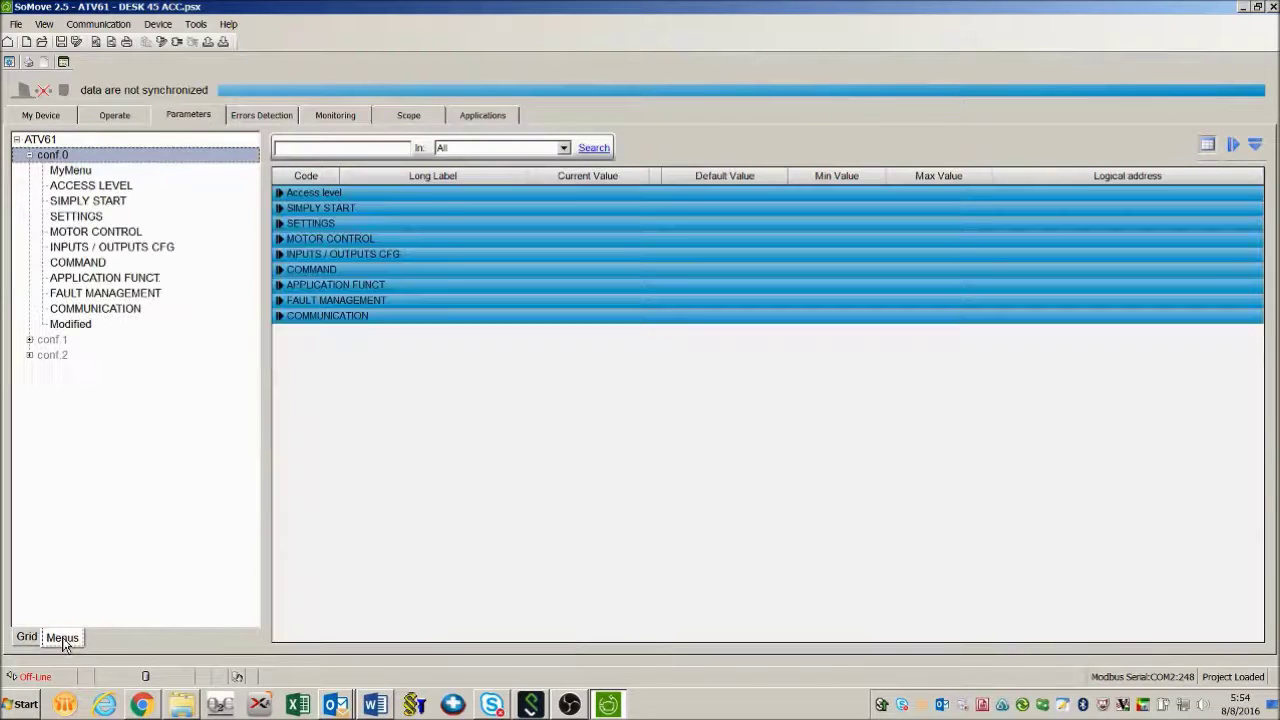
{"action": "left_click", "coordinate": [280, 208]}
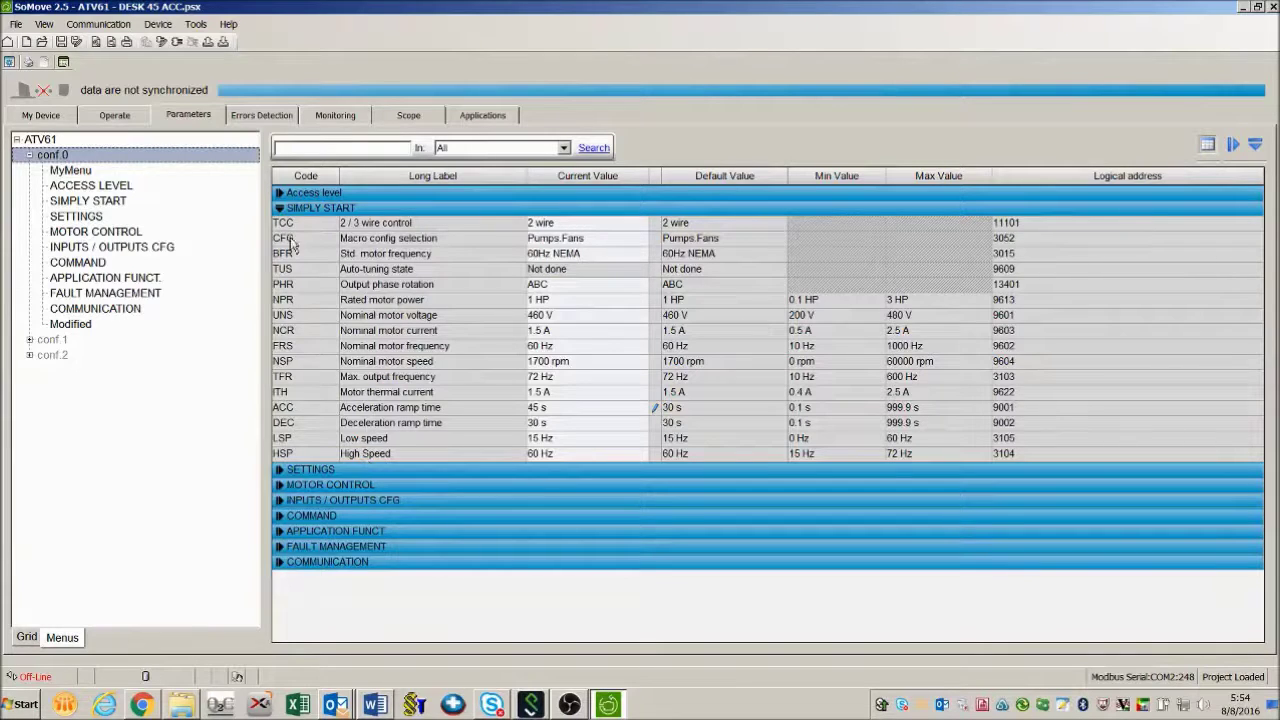
{"action": "left_click", "coordinate": [280, 208]}
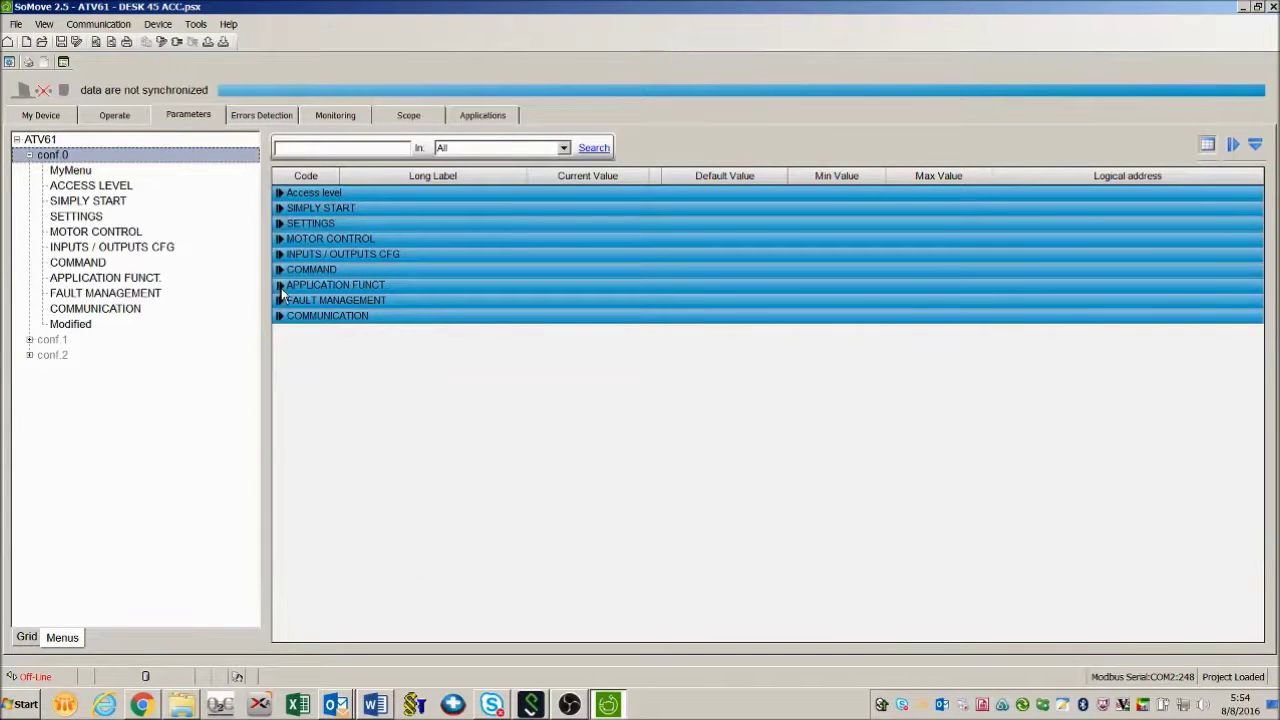
{"action": "left_click", "coordinate": [280, 285]}
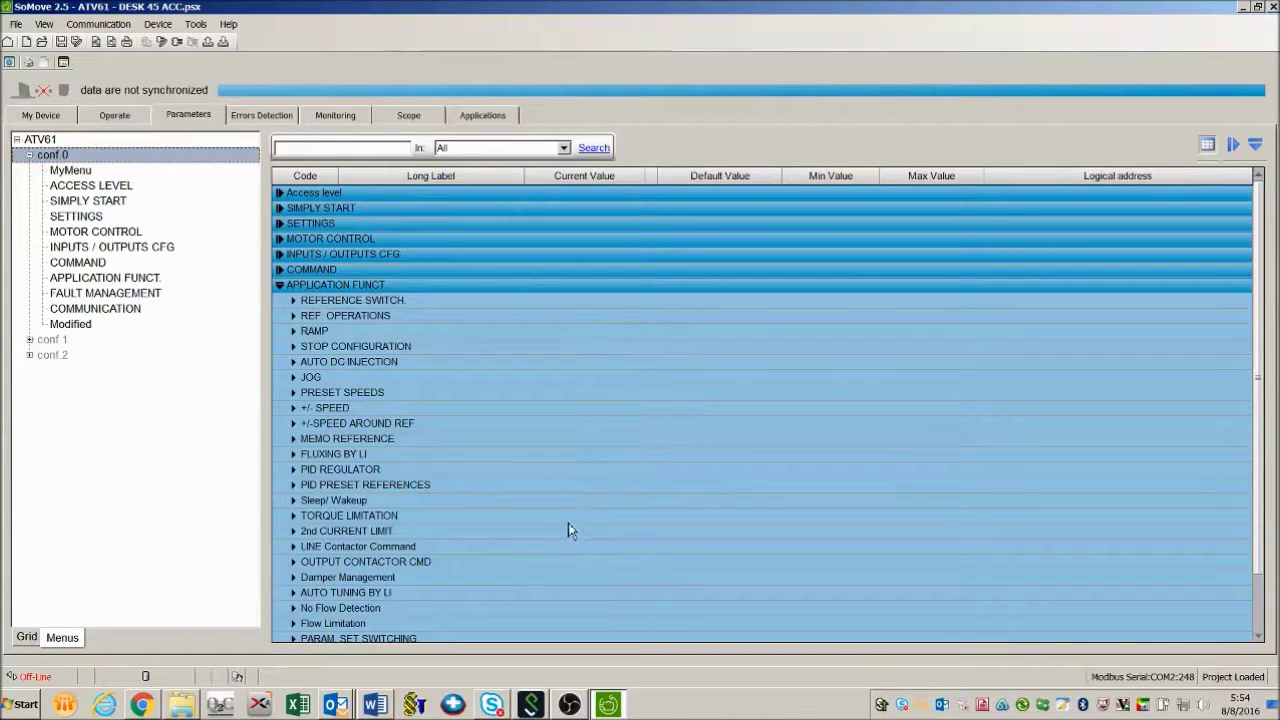
{"action": "left_click", "coordinate": [280, 285]}
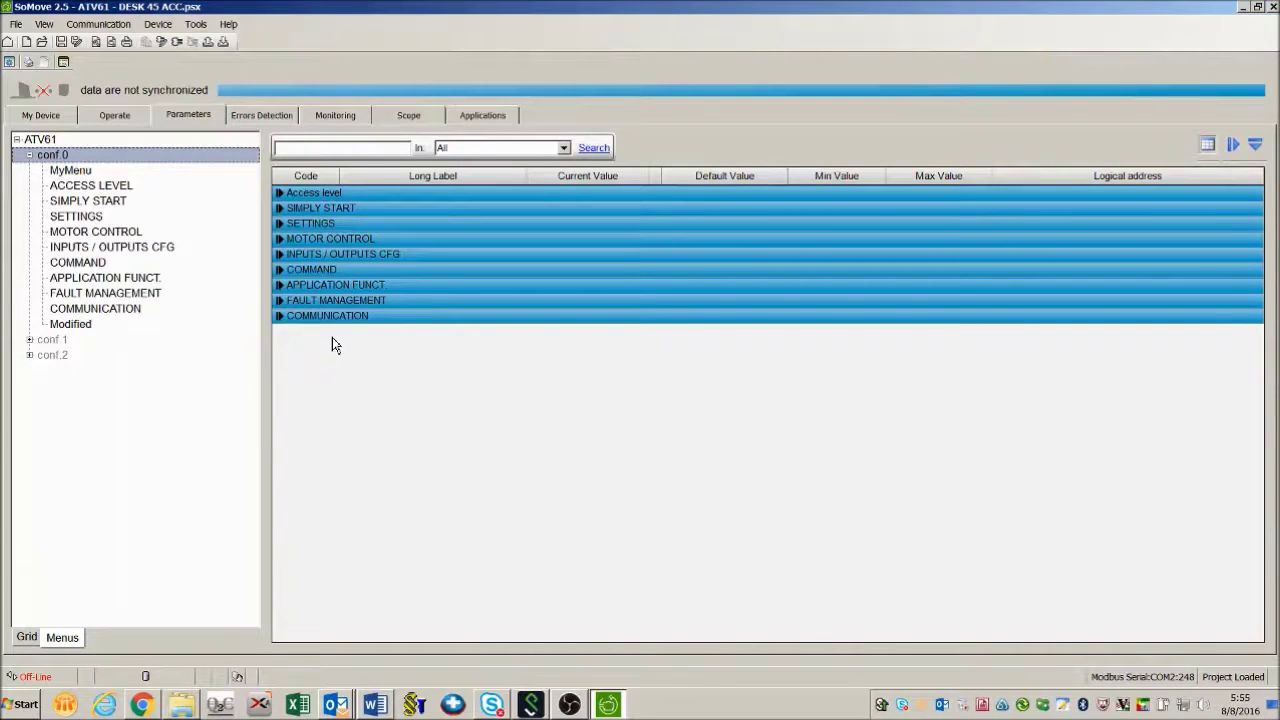
{"action": "left_click", "coordinate": [97, 29]}
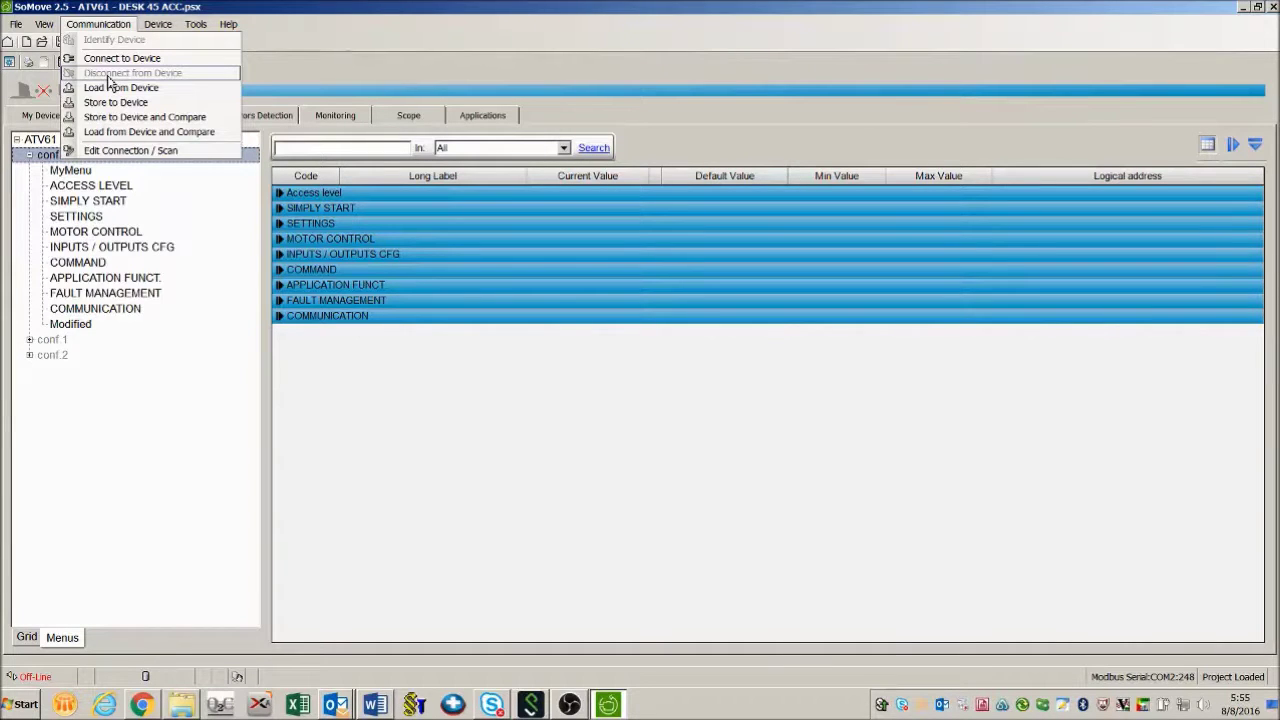
{"action": "left_click", "coordinate": [92, 24]}
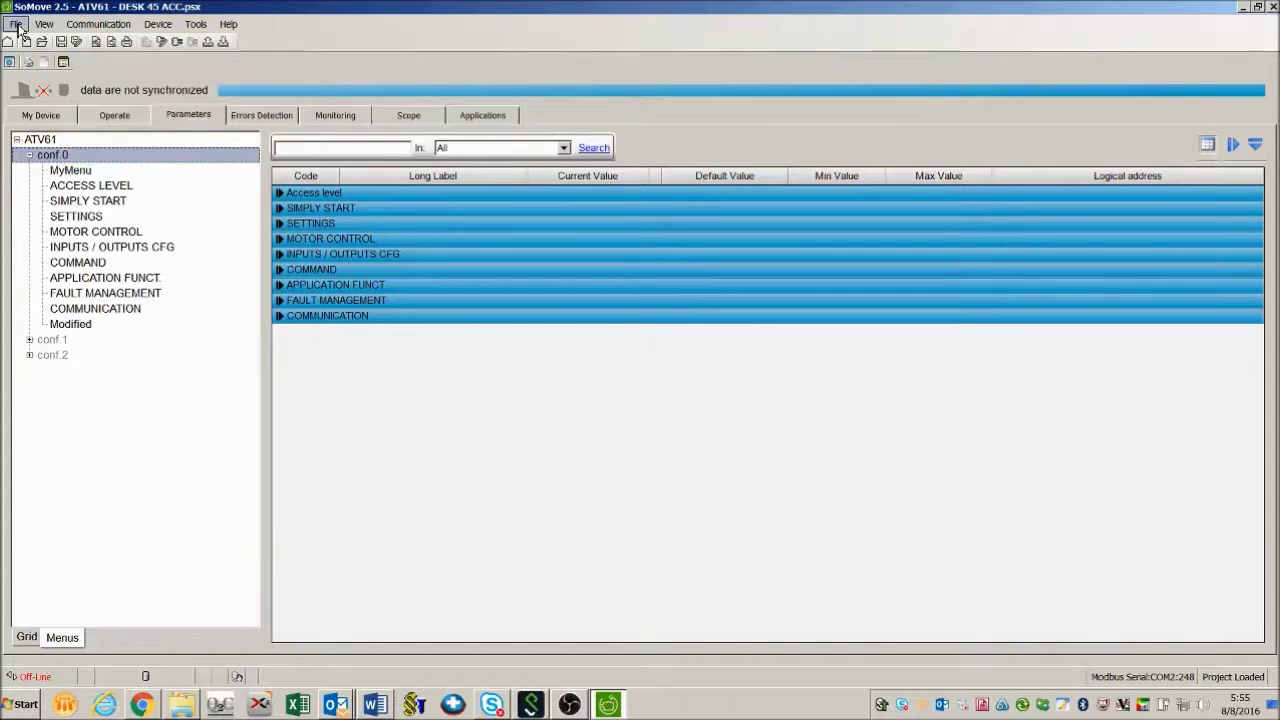
{"action": "left_click", "coordinate": [16, 24]}
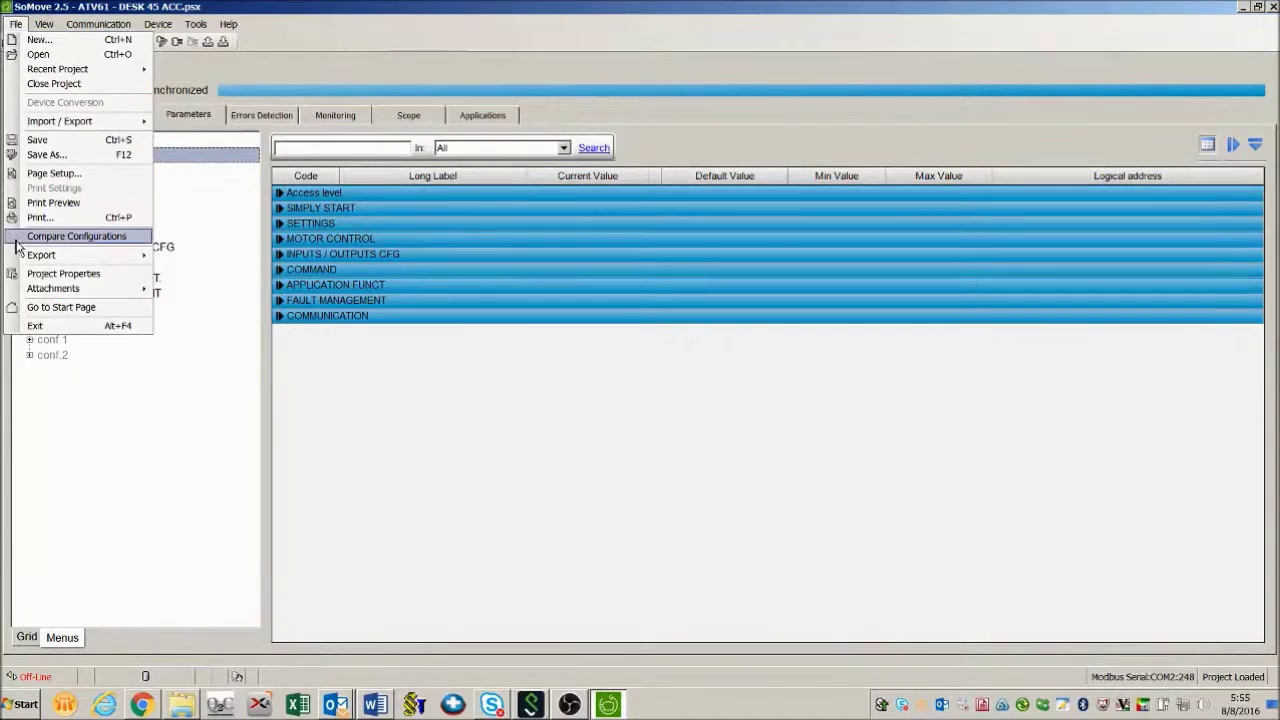
- Choose File > Export > Export To Excel File to get the .xls Save As dialog
{"action": "mouse_move", "coordinate": [66, 261]}
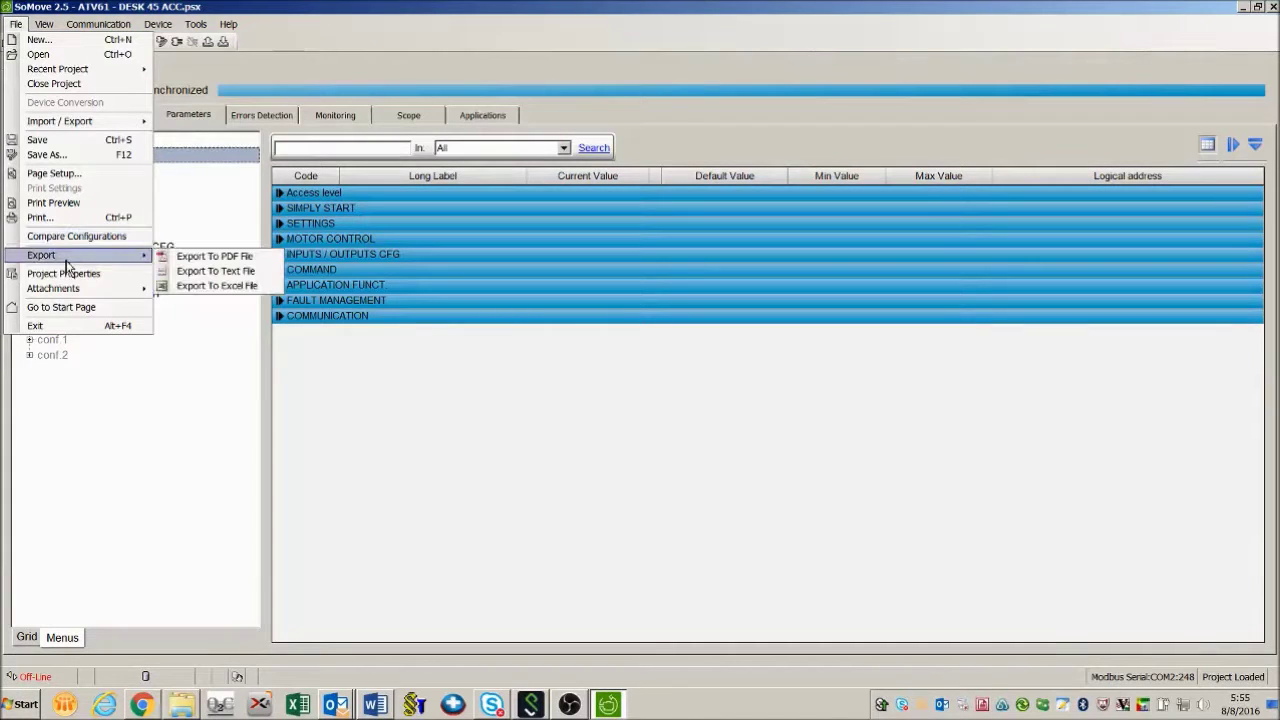
{"action": "left_click", "coordinate": [197, 289]}
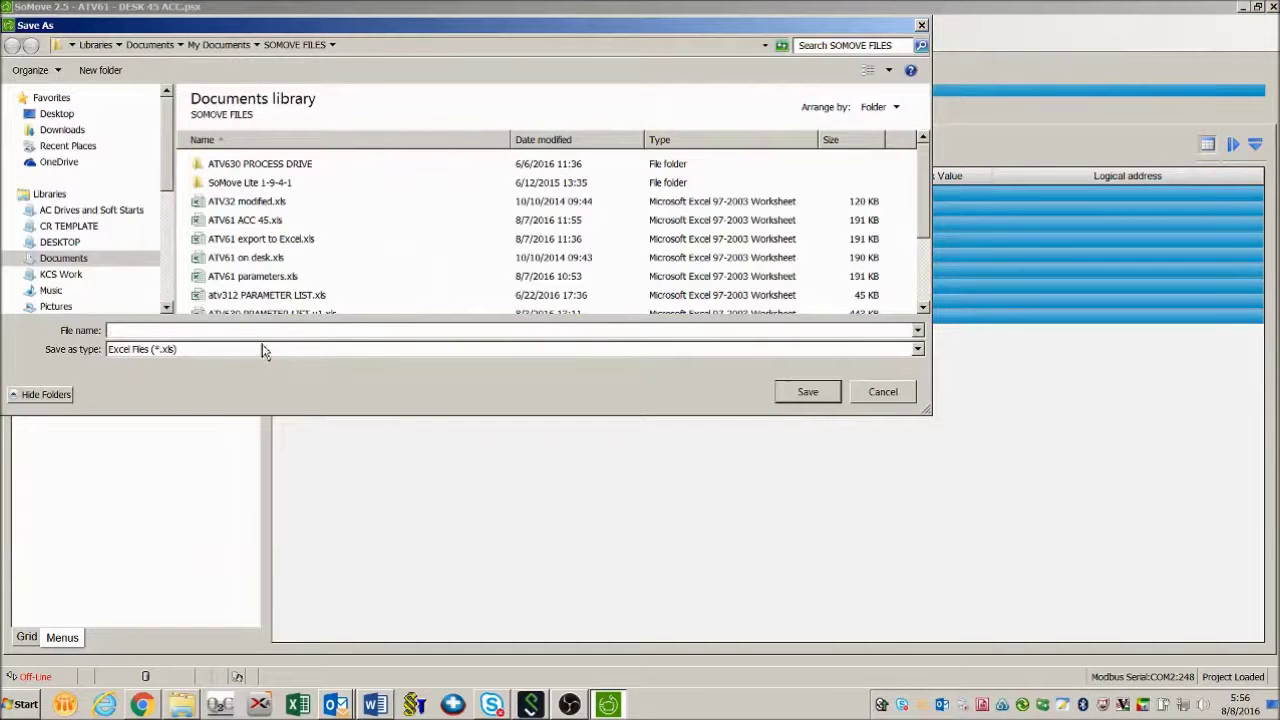
{"action": "left_click", "coordinate": [255, 331]}
- Pick Videos > My Videos > PSG VIDEO FAQ > Open Broadcast as the save folder
{"action": "scroll", "coordinate": [170, 157], "scroll_direction": "down", "scroll_amount": 1}
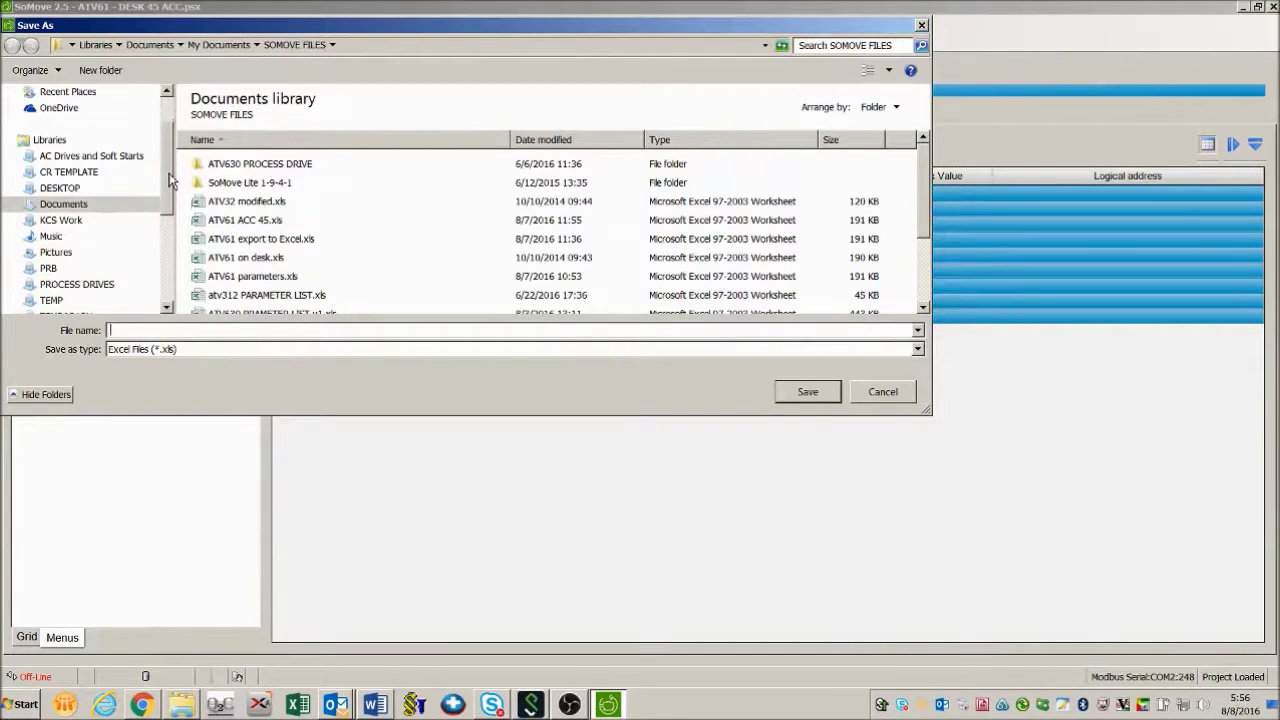
{"action": "left_click_drag", "start_coordinate": [170, 168], "coordinate": [174, 146]}
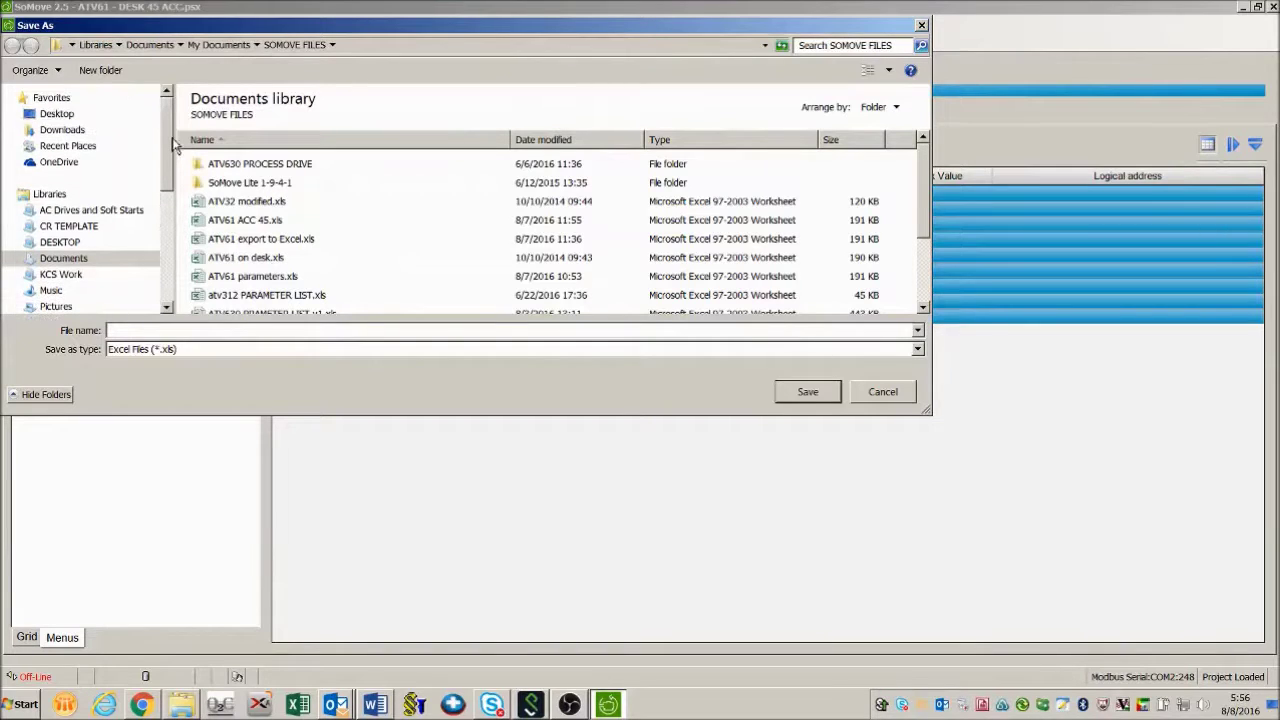
{"action": "left_click_drag", "start_coordinate": [172, 140], "coordinate": [172, 198]}
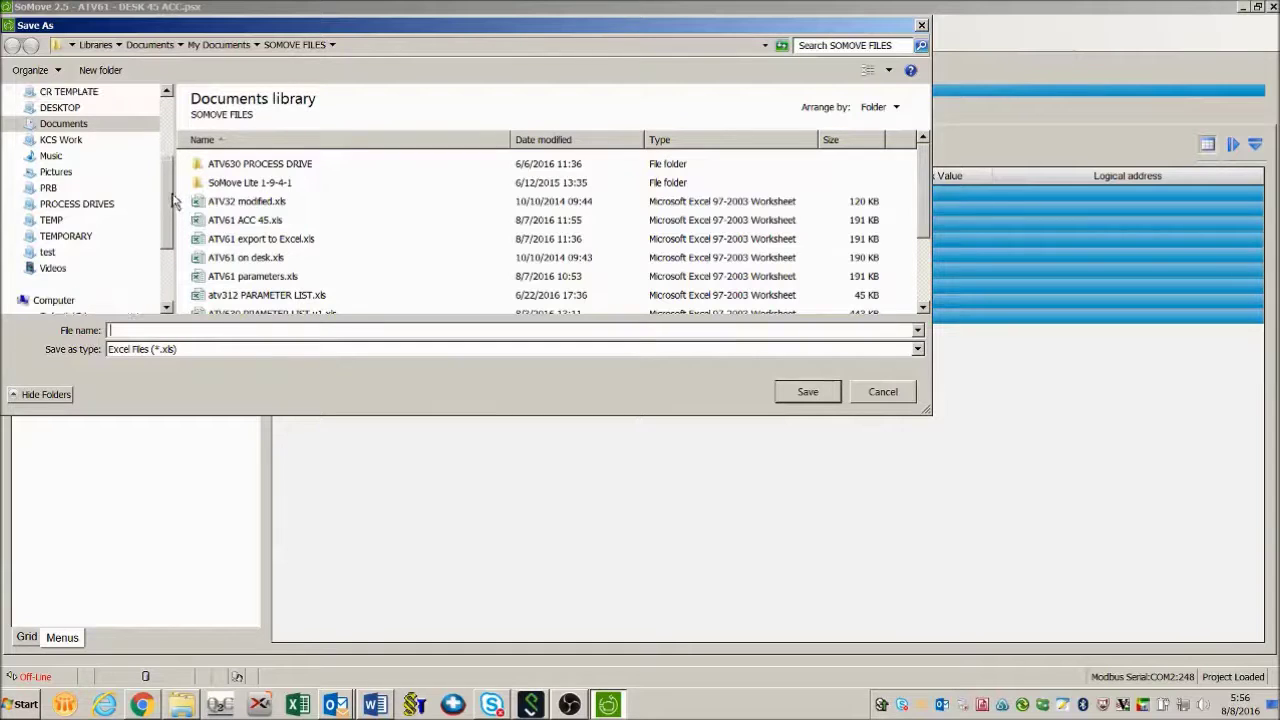
{"action": "left_click", "coordinate": [16, 269]}
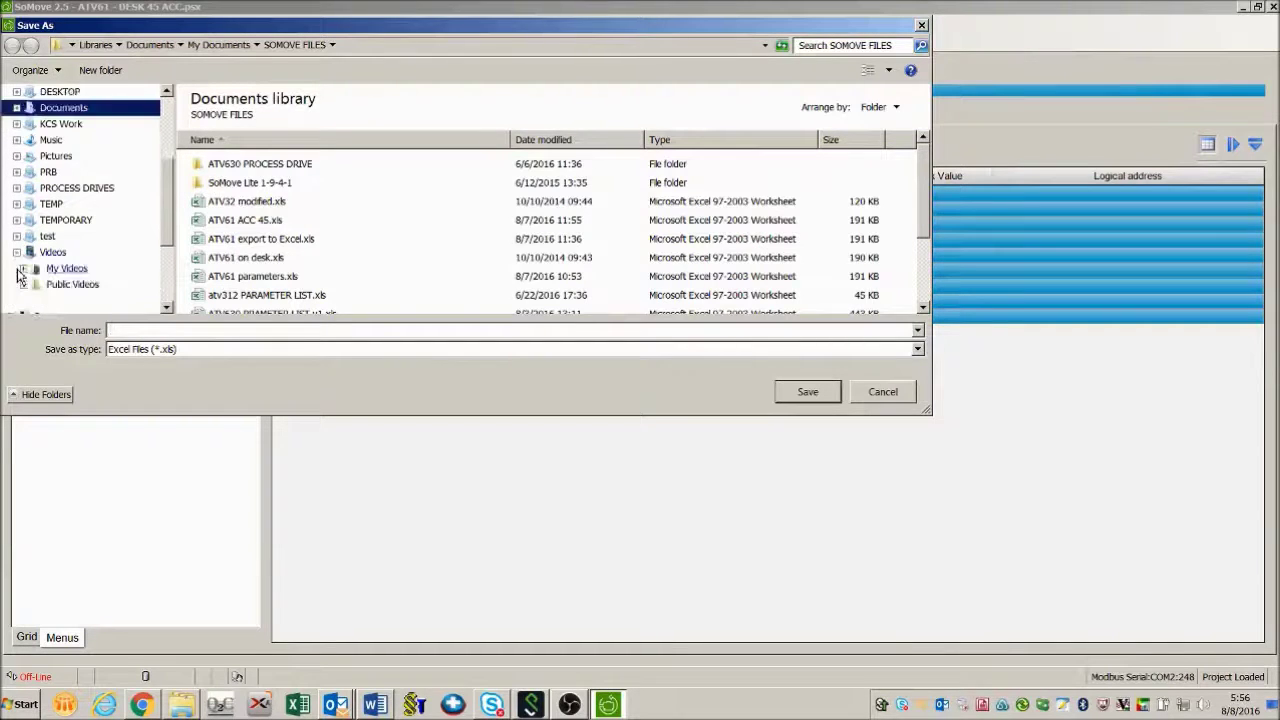
{"action": "left_click", "coordinate": [23, 269]}
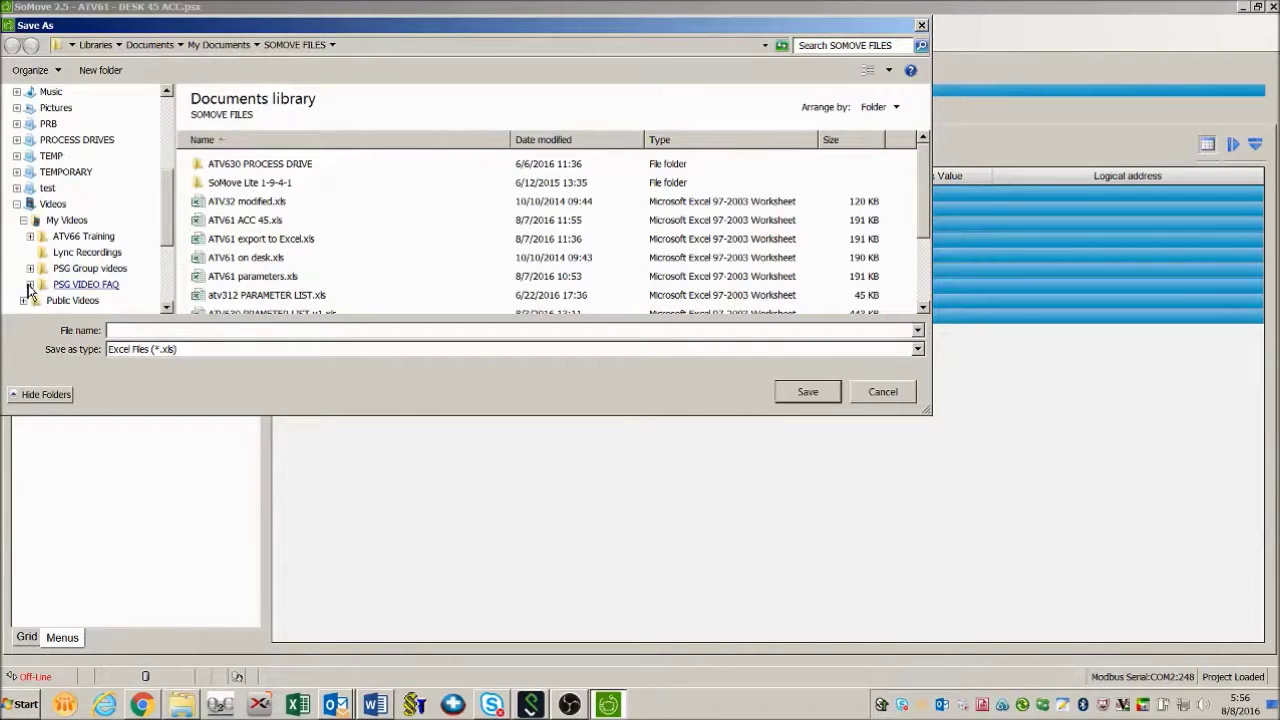
{"action": "left_click", "coordinate": [30, 285]}
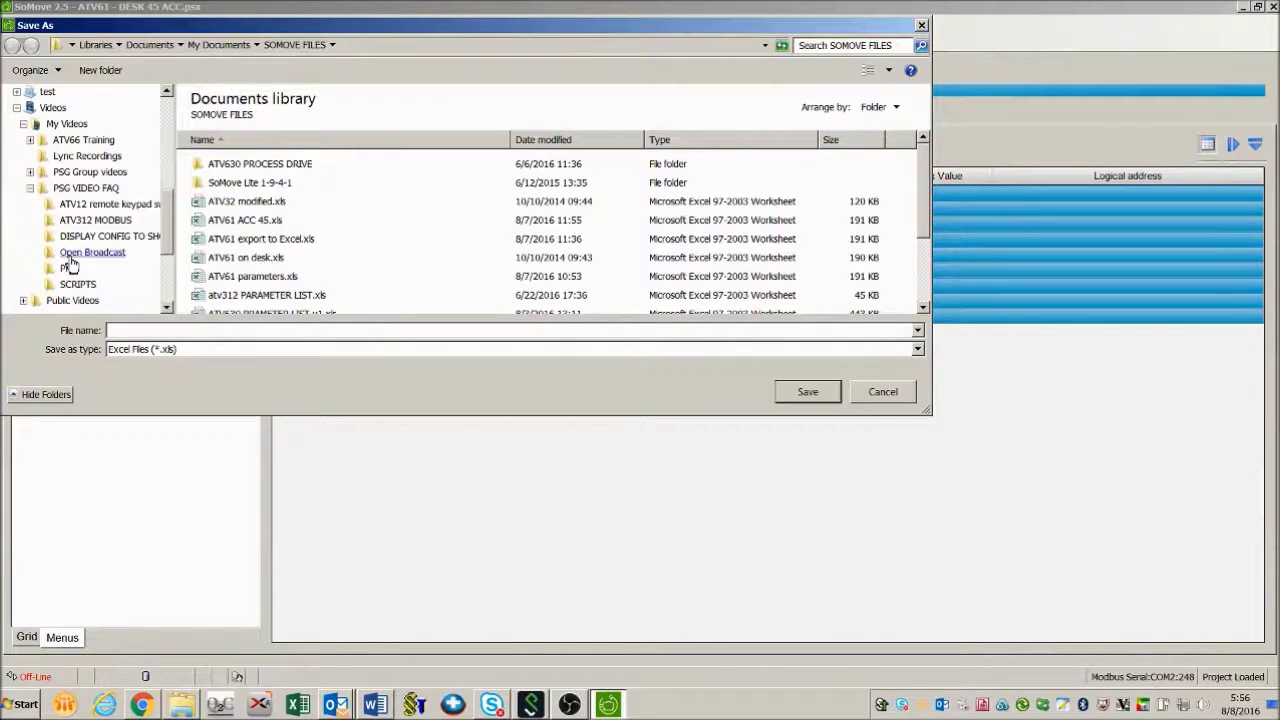
{"action": "left_click", "coordinate": [69, 258]}
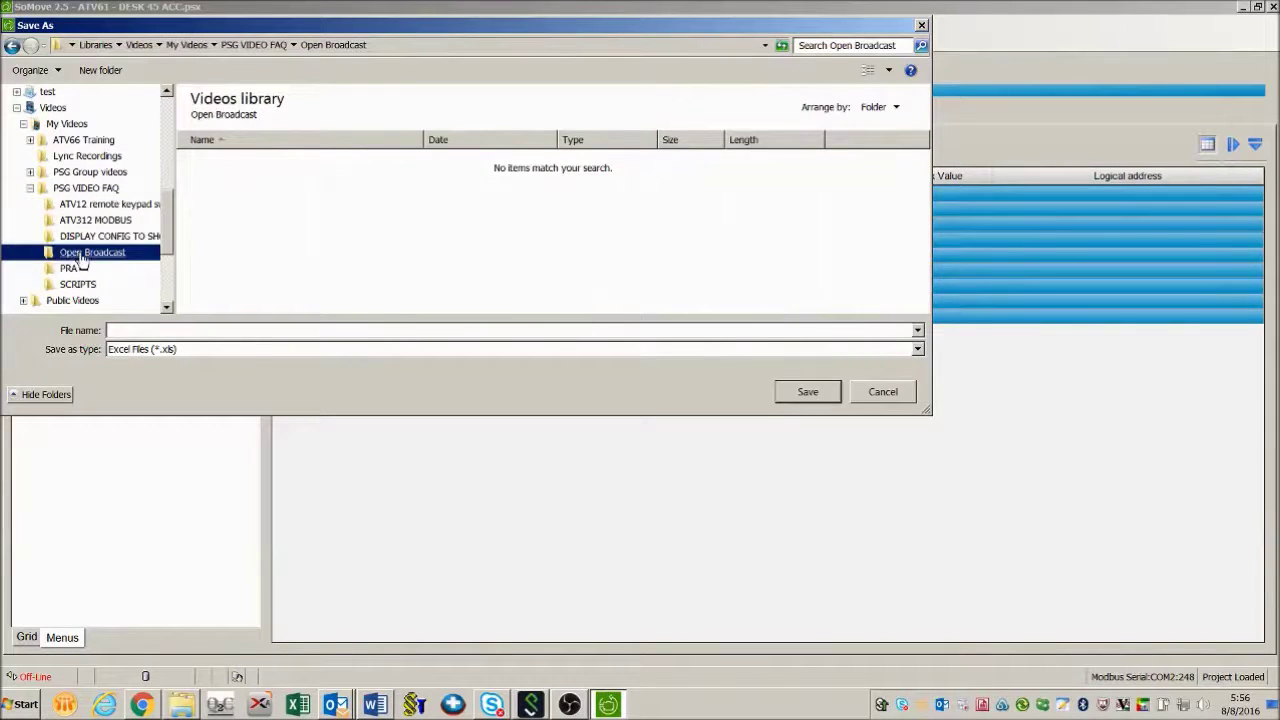
- Save the Excel export under the name 'ATV61 45 ACC'
{"action": "left_click", "coordinate": [207, 332]}
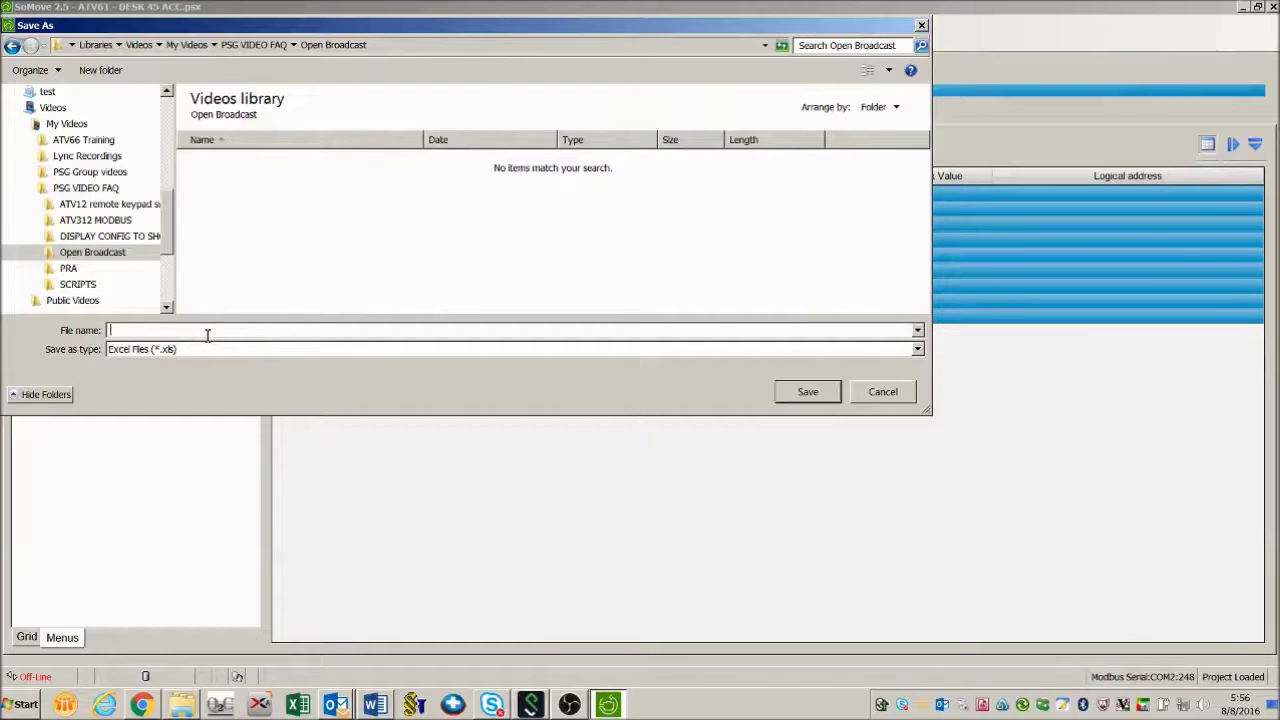
{"action": "type", "text": "ATV51"}
{"action": "key", "text": "BackSpace"}
{"action": "type", "text": "45 ACC"}
{"action": "left_click", "coordinate": [808, 393]}
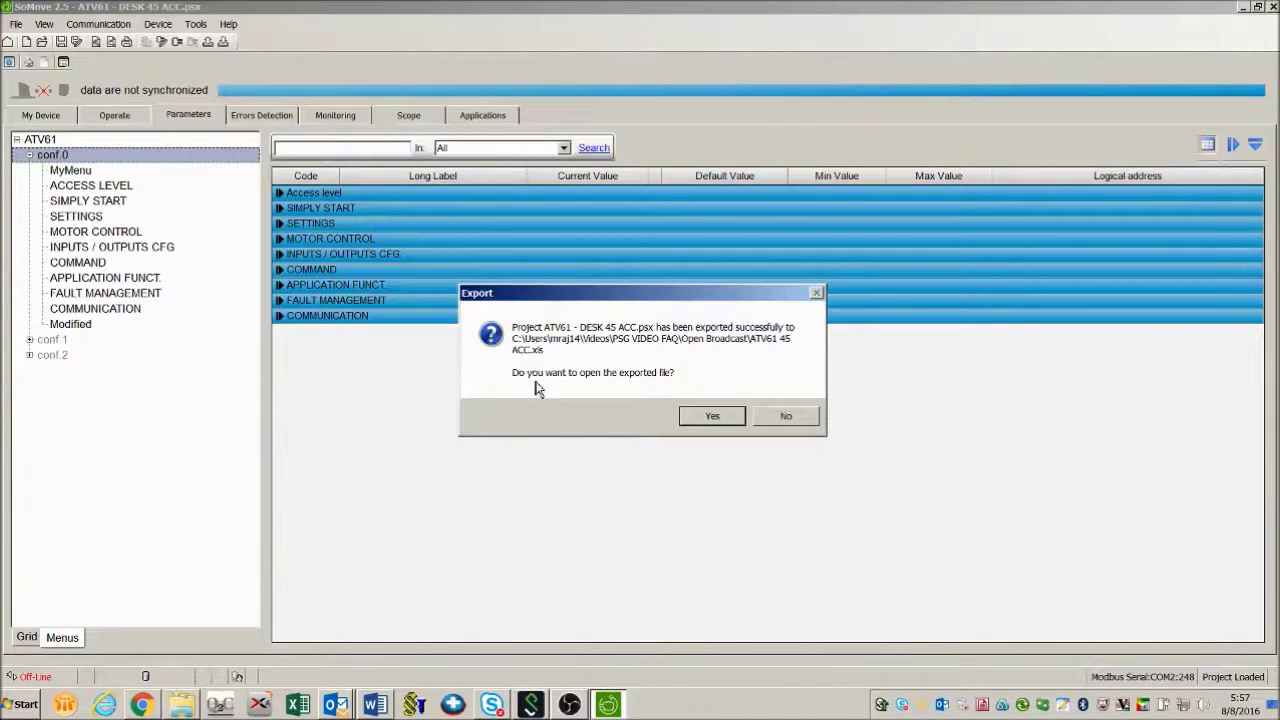
- Open ATV61 45 ACC.xls in Excel and scroll down through the parameter list
{"action": "left_click", "coordinate": [712, 416]}
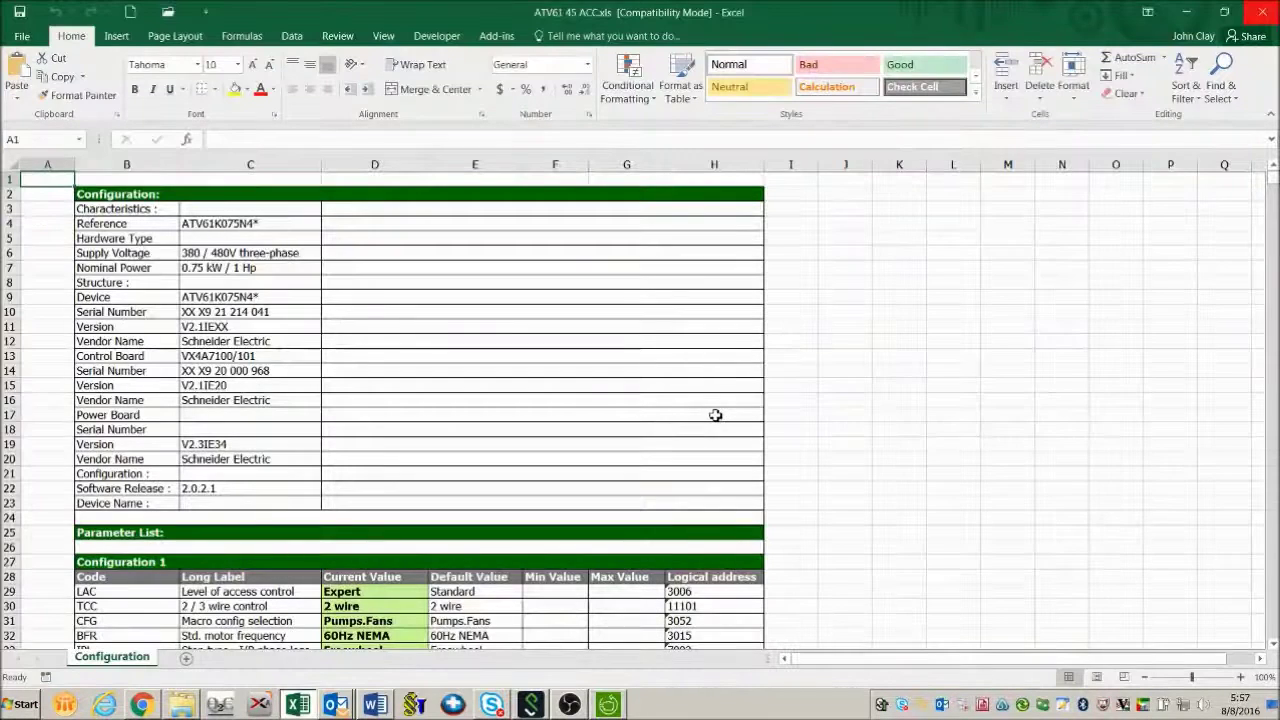
{"action": "scroll", "coordinate": [716, 413], "scroll_direction": "down", "scroll_amount": 3}
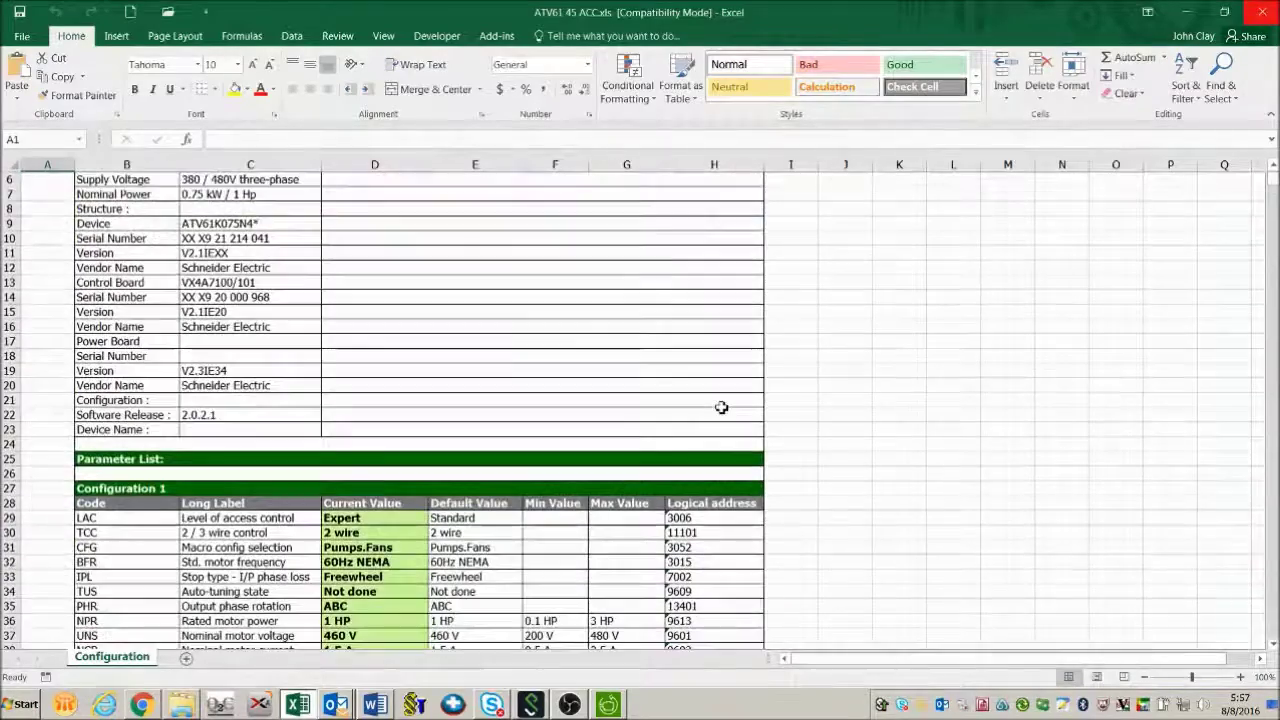
{"action": "scroll", "coordinate": [720, 412], "scroll_direction": "down", "scroll_amount": 20}
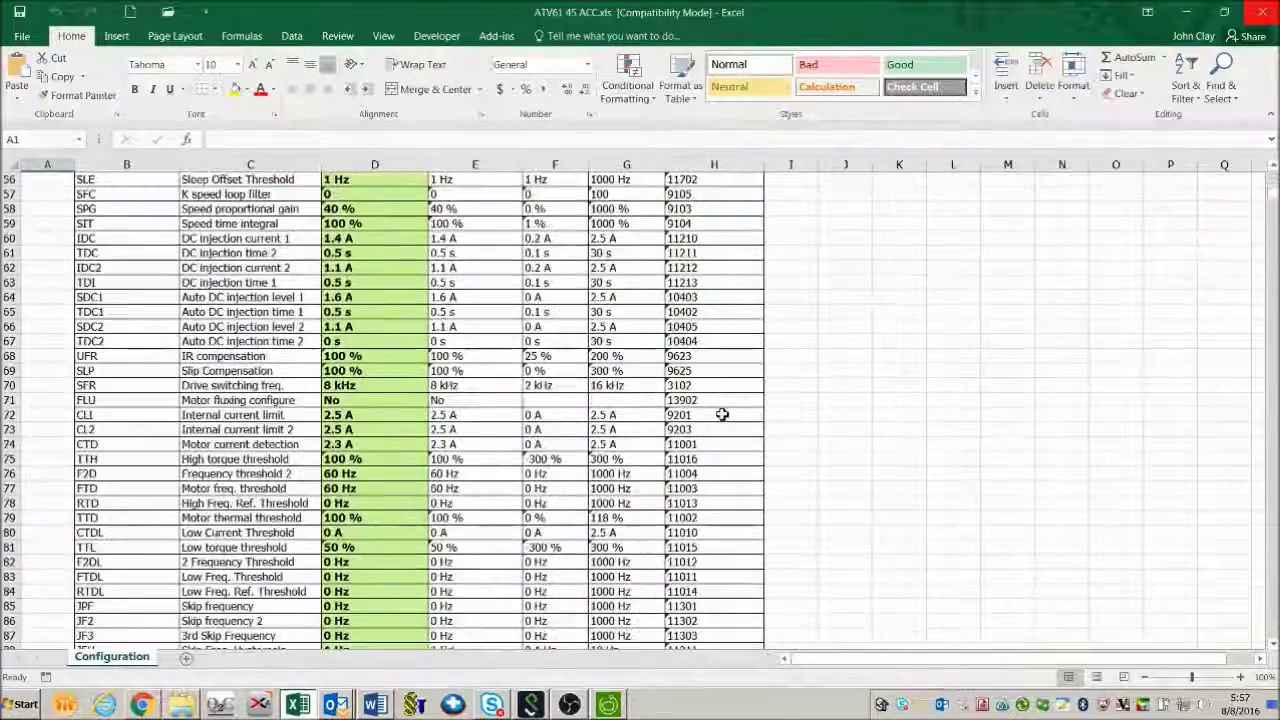
{"action": "scroll", "coordinate": [723, 414], "scroll_direction": "down", "scroll_amount": 13}
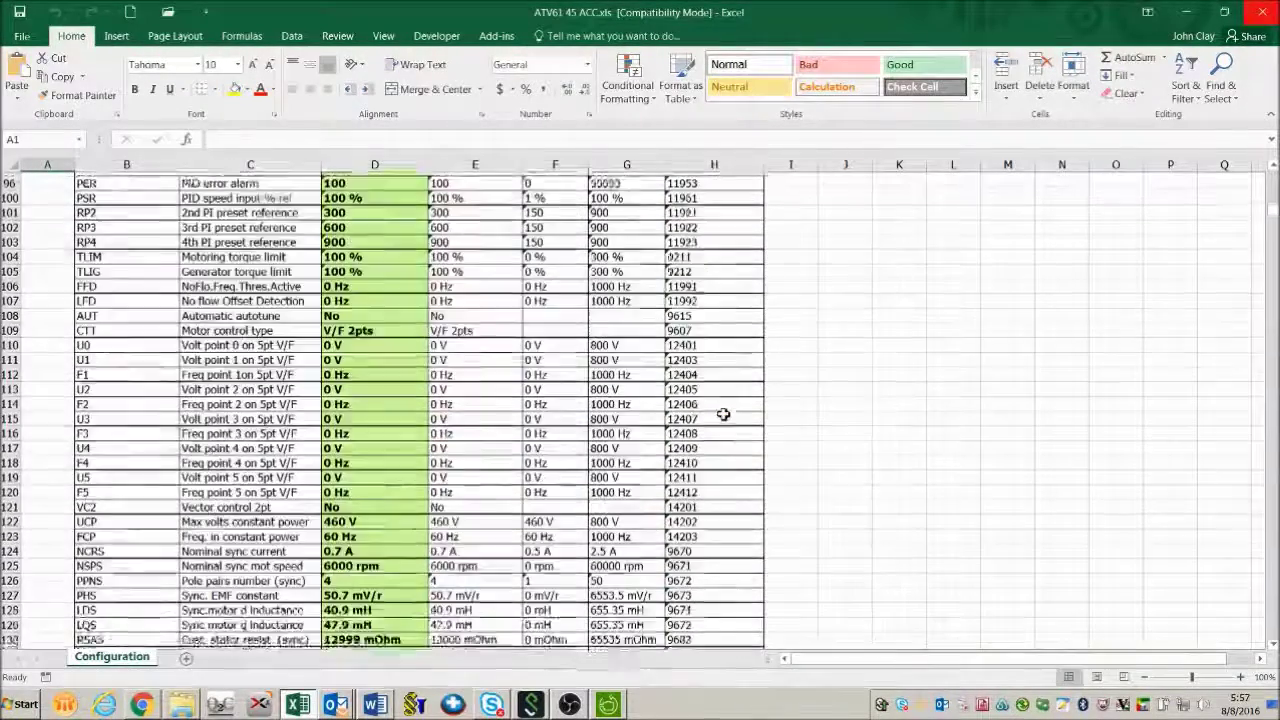